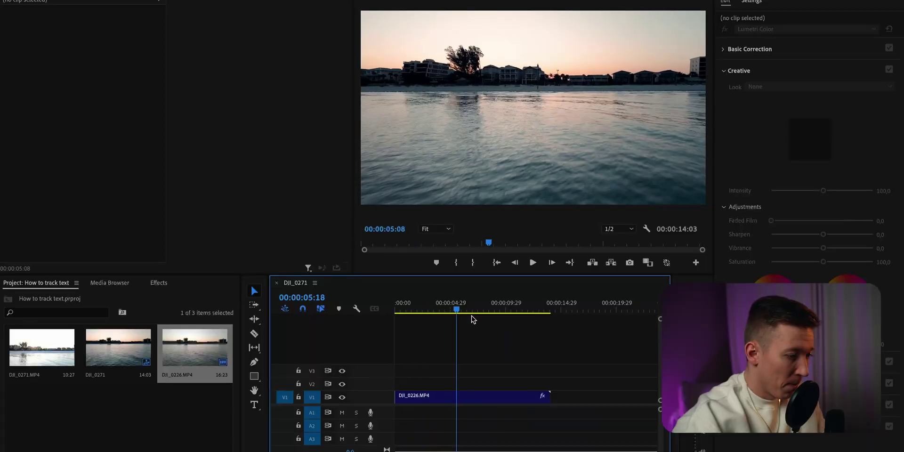
Compare the beach clip with and without its Lumetri look, then replace it with an After Effects composition.
click(458, 401)
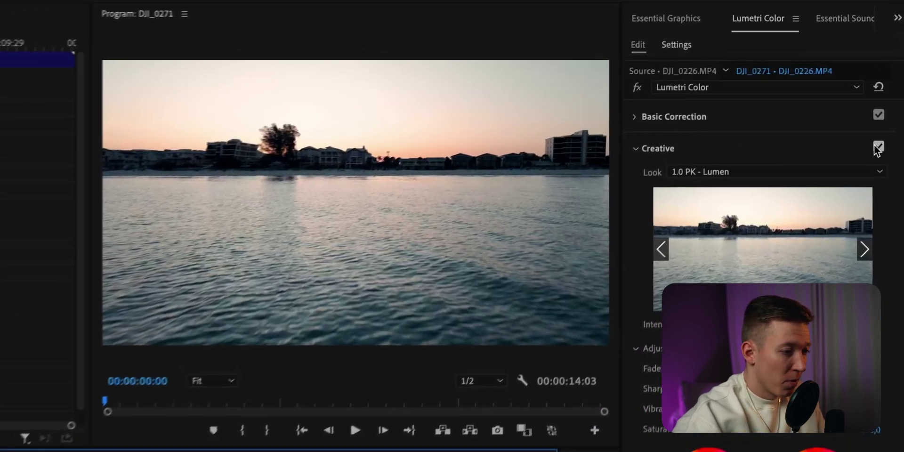
click(877, 147)
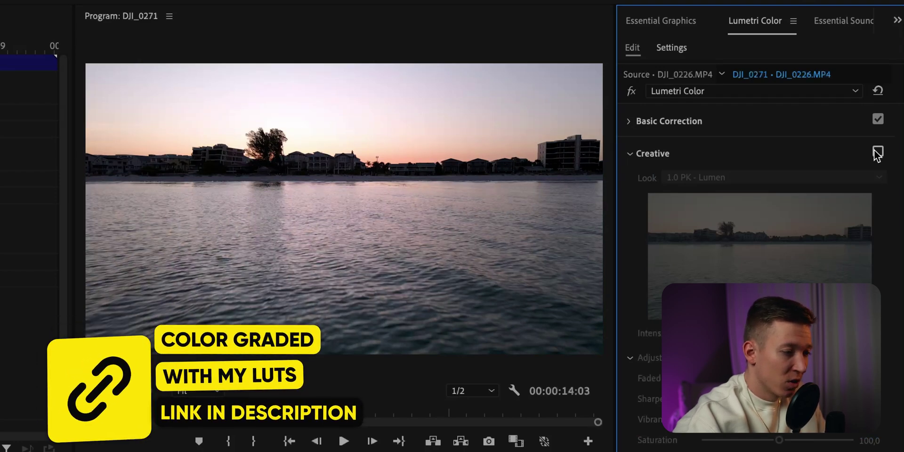
click(876, 152)
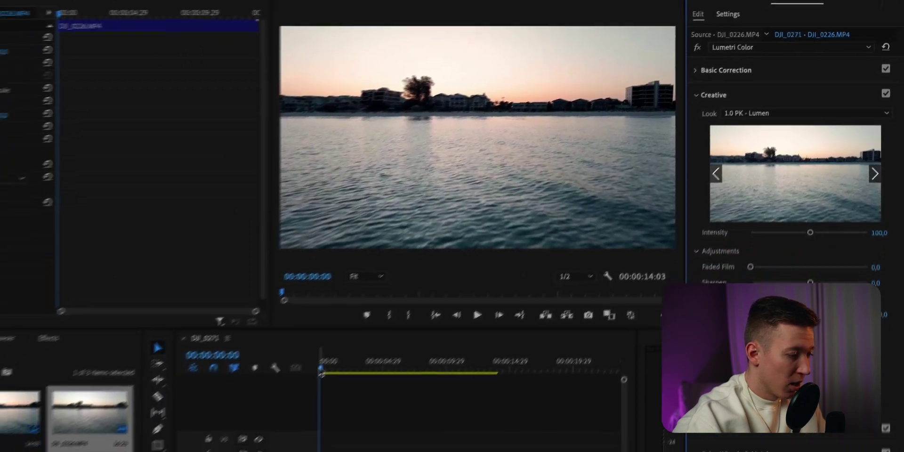
drag(264, 447, 346, 447)
drag(488, 309, 395, 308)
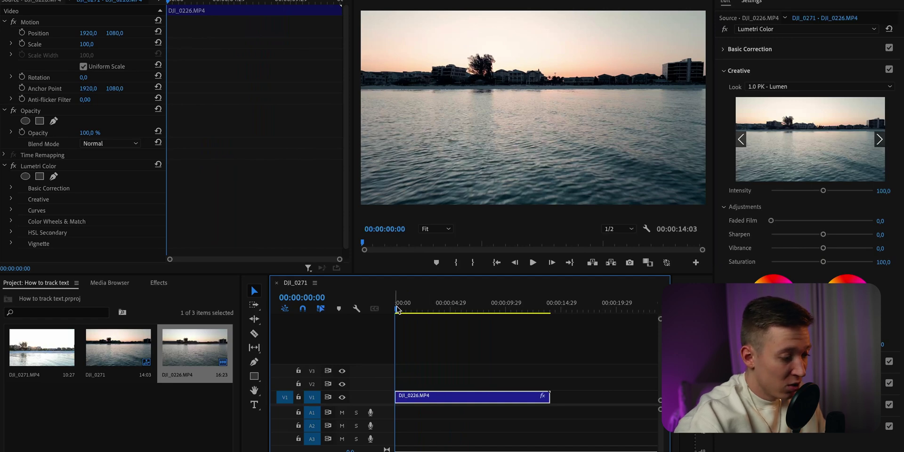
right_click(436, 396)
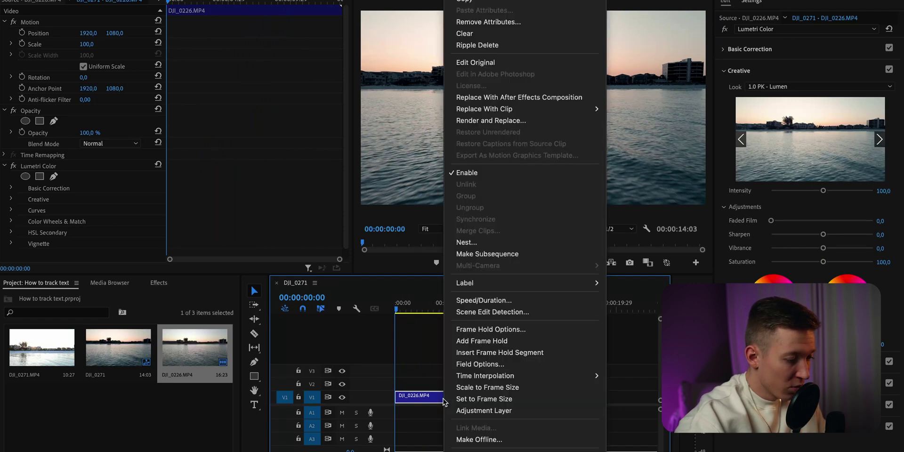
click(471, 98)
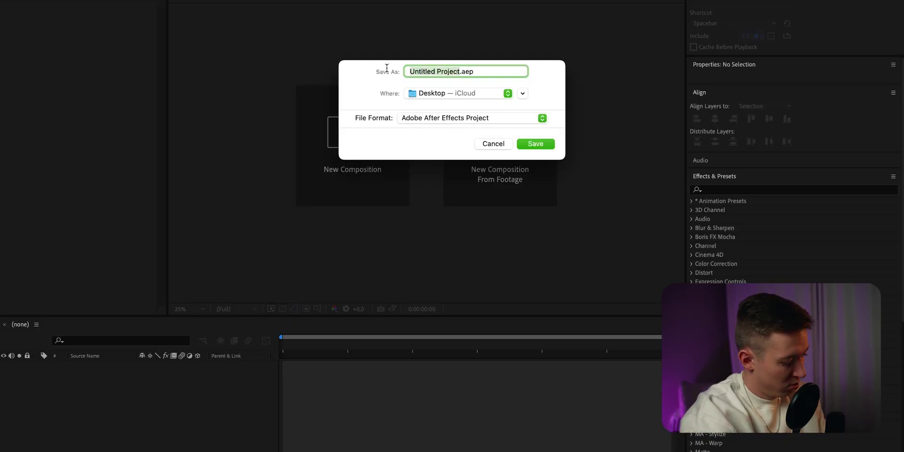
Save the new After Effects project under the name 'how to trac'.
text(how to t)
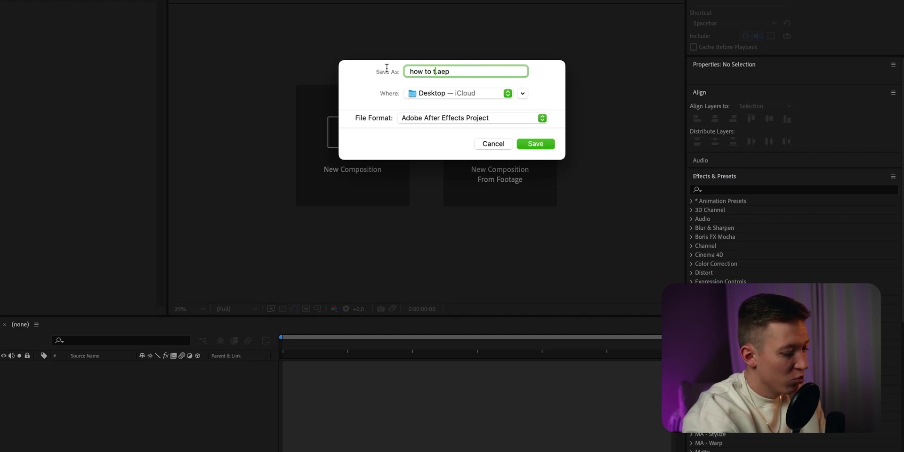
text(rack)
key(Return)
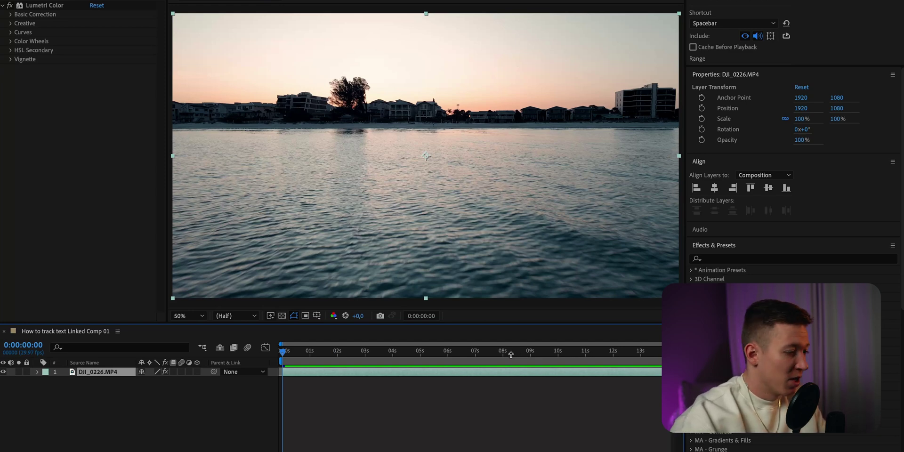
Run Track Camera on the beach footage with Detailed Analysis enabled in the Advanced settings.
click(720, 245)
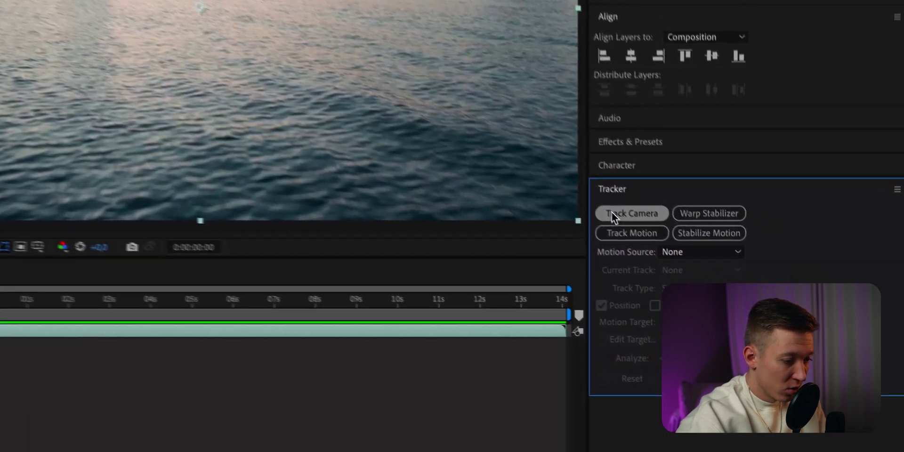
click(611, 212)
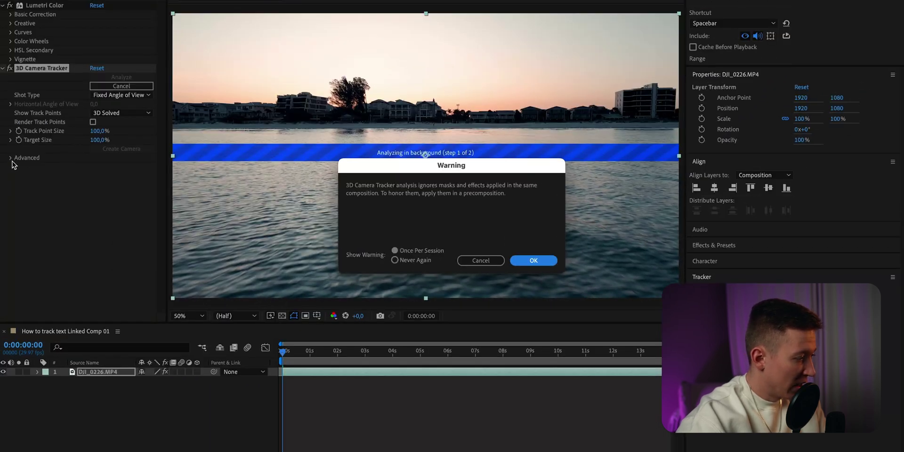
click(534, 260)
click(11, 158)
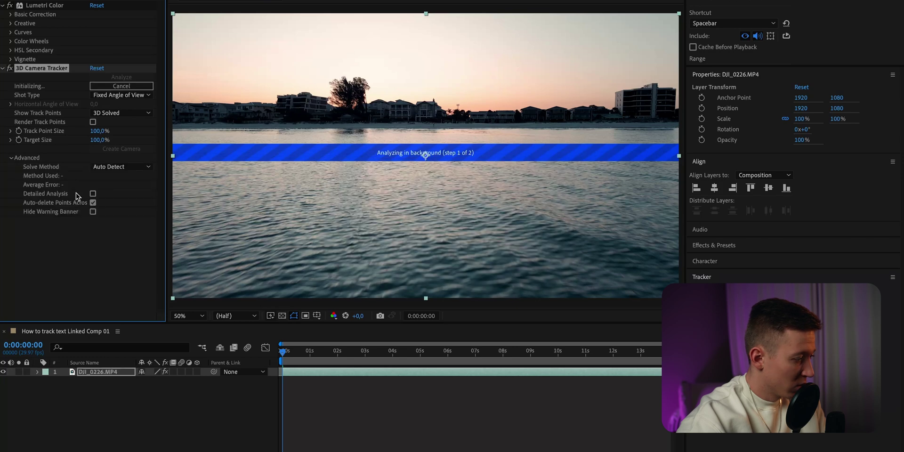
click(93, 194)
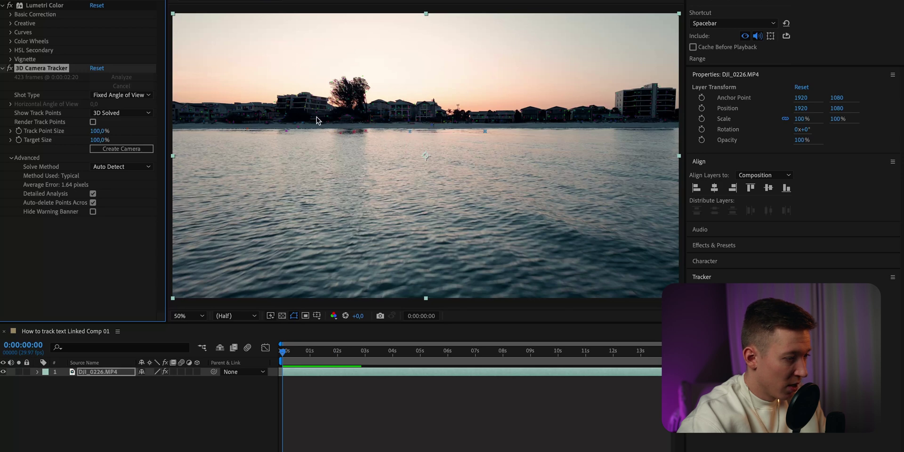
Create a text layer and tracker camera from the selected track points on the water.
right_click(385, 131)
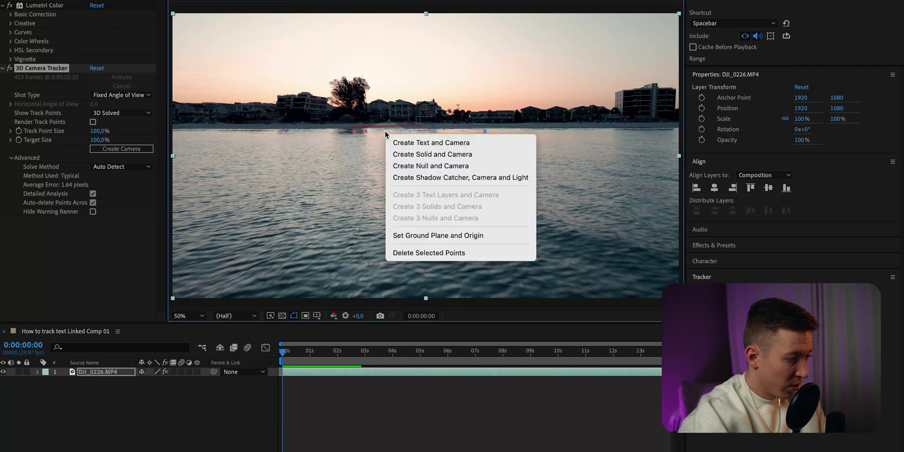
click(404, 146)
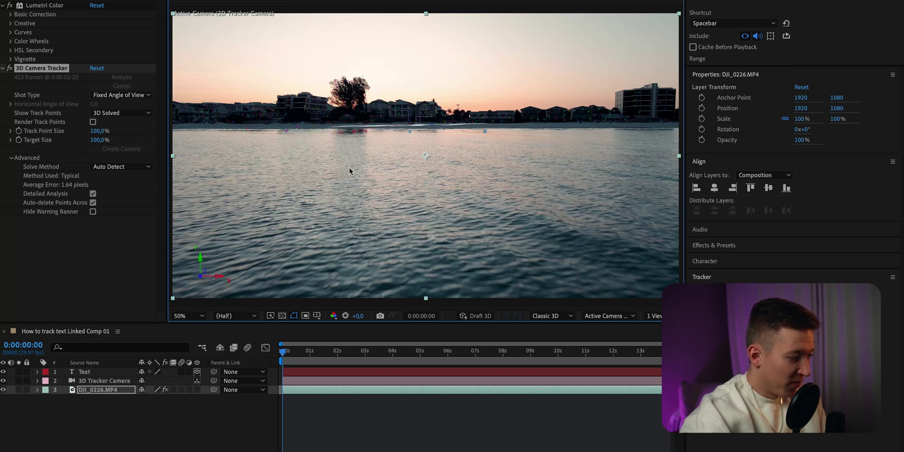
Rotate the Text layer upright and scale it down to 322%.
click(104, 372)
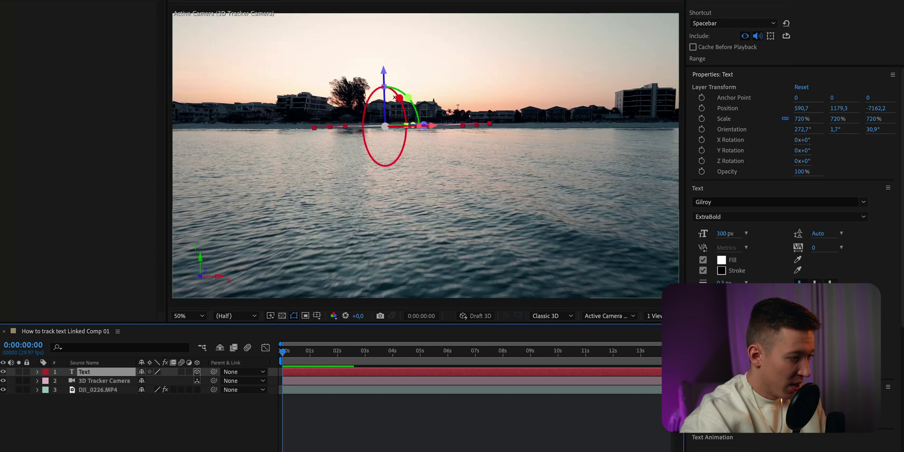
mouse_move(399, 100)
mouse_down()
mouse_move(383, 91)
mouse_move(370, 98)
mouse_move(382, 101)
mouse_up()
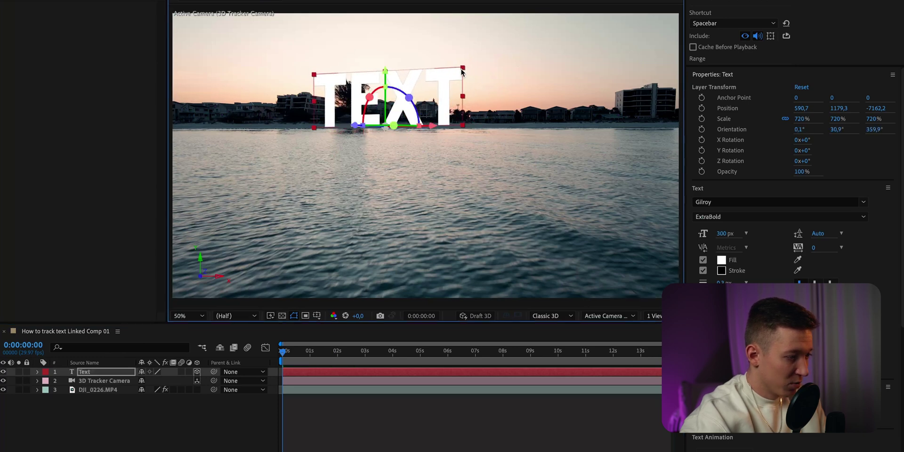
click(115, 372)
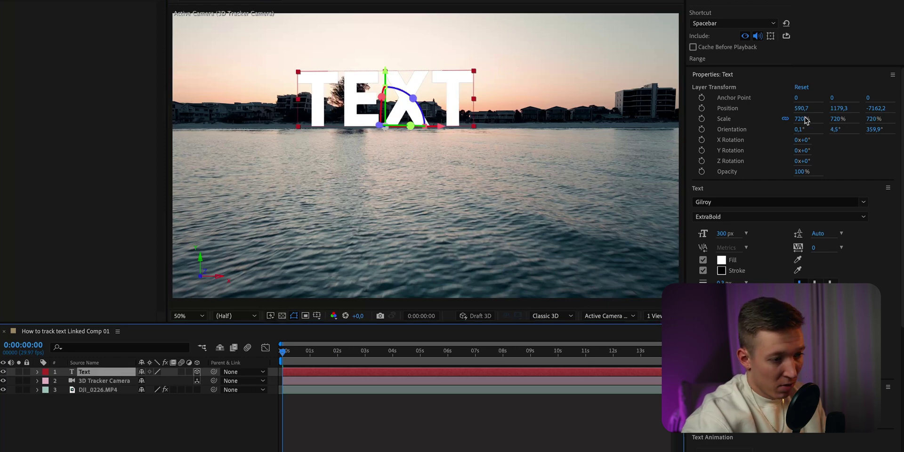
drag(802, 119, 612, 140)
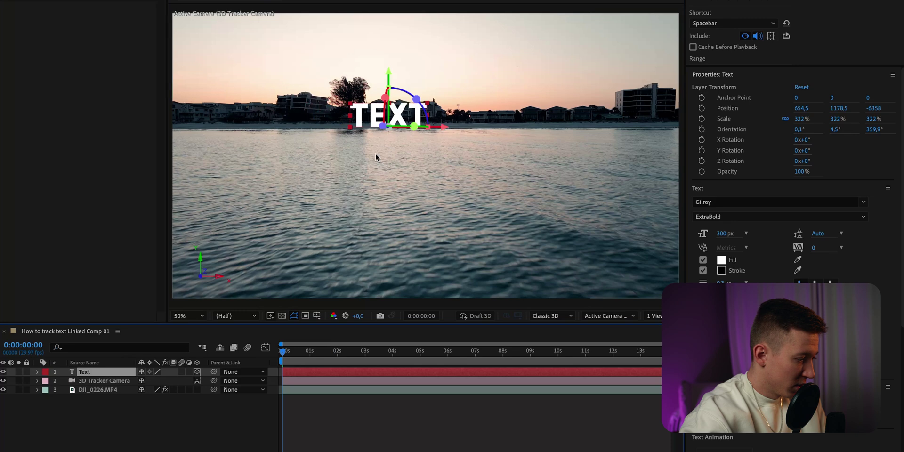
drag(396, 119, 402, 120)
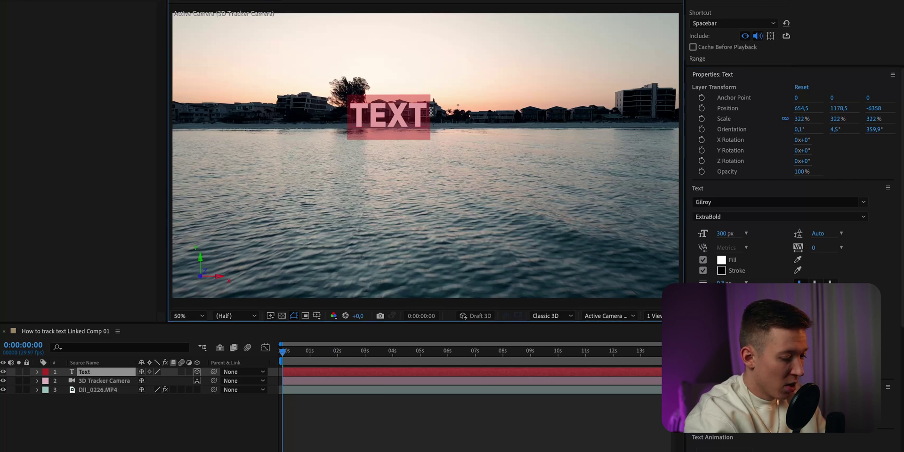
Change the text to 'WELCOME TO FLORIDA' and move it right over the water.
text(WELCOME TO)
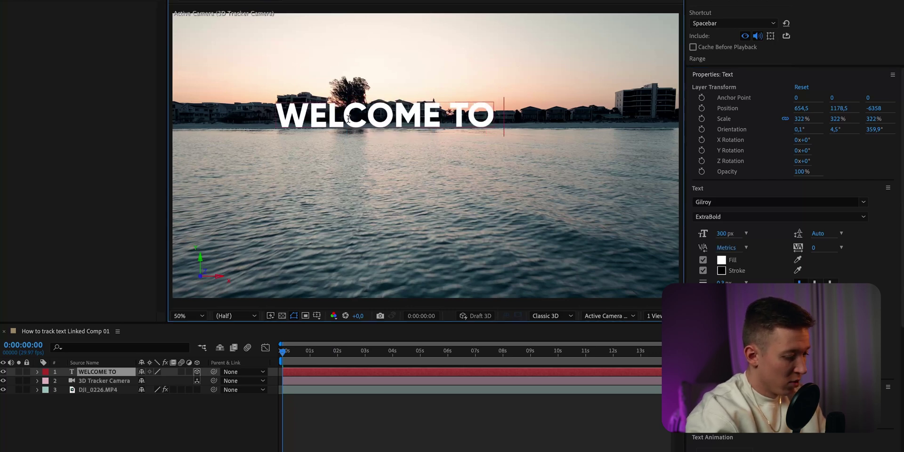
text( FLORIDA)
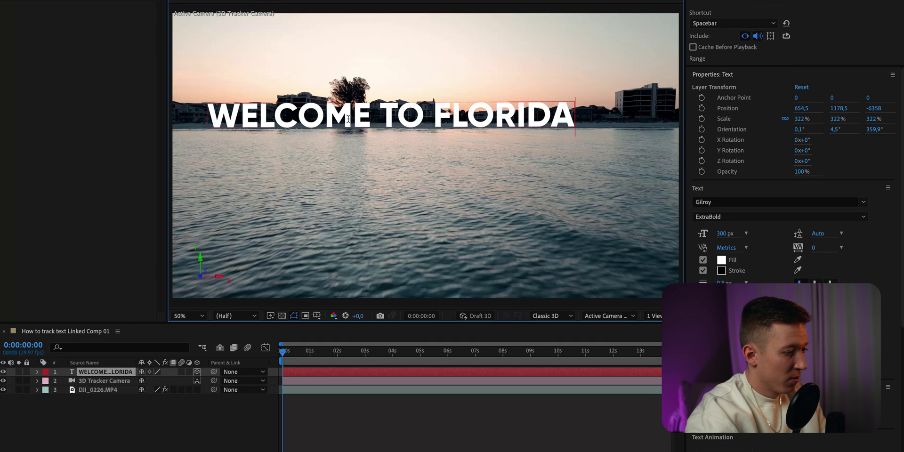
key(Escape)
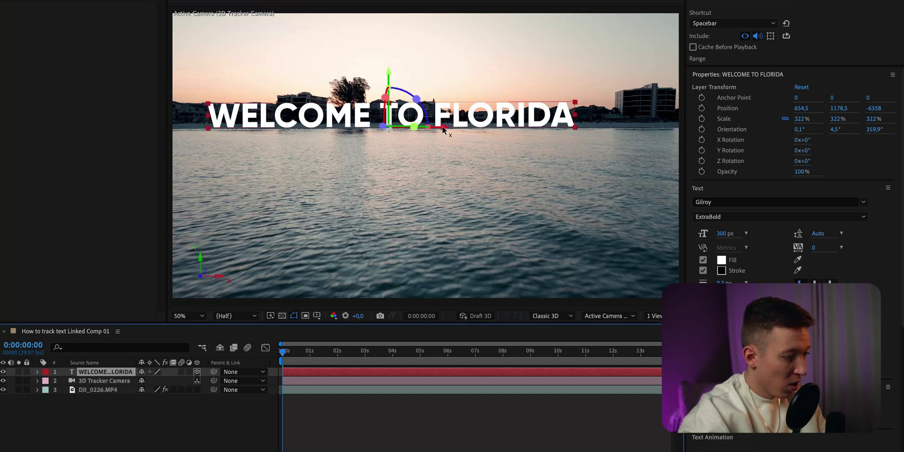
drag(443, 127, 482, 129)
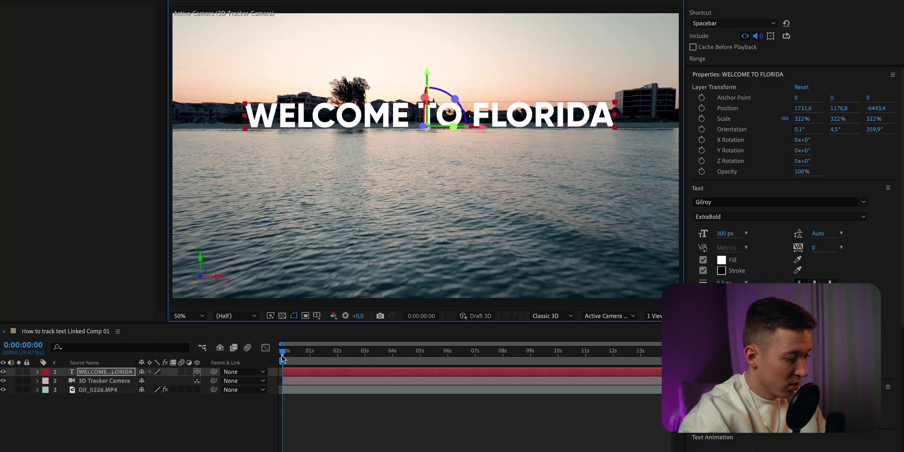
drag(282, 358, 432, 367)
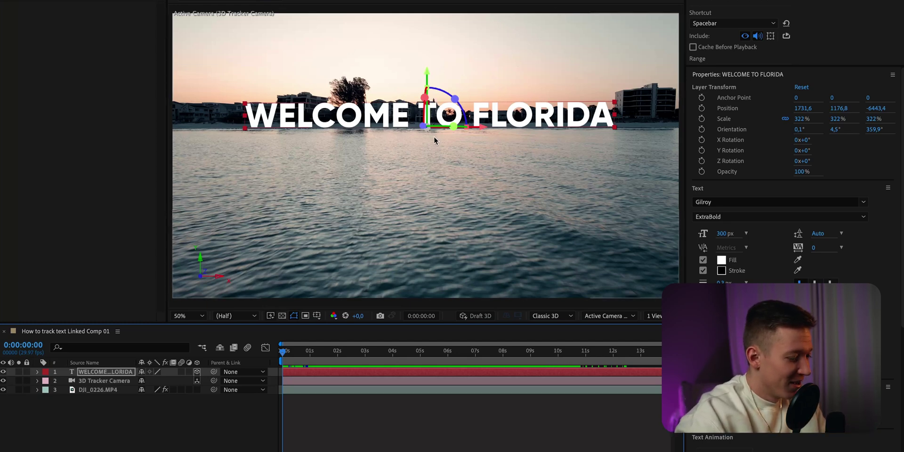
Push the title deeper, lower it and shift it right onto the horizon, then start shrinking it.
drag(483, 125, 490, 126)
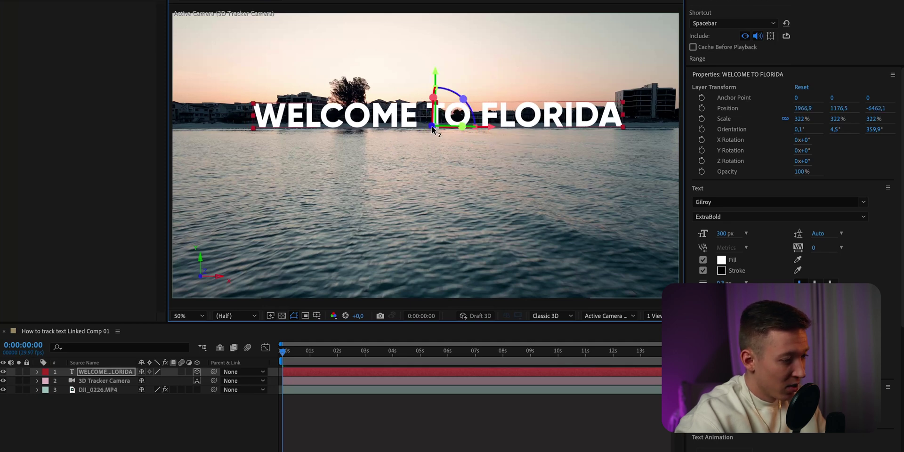
drag(432, 128, 354, 147)
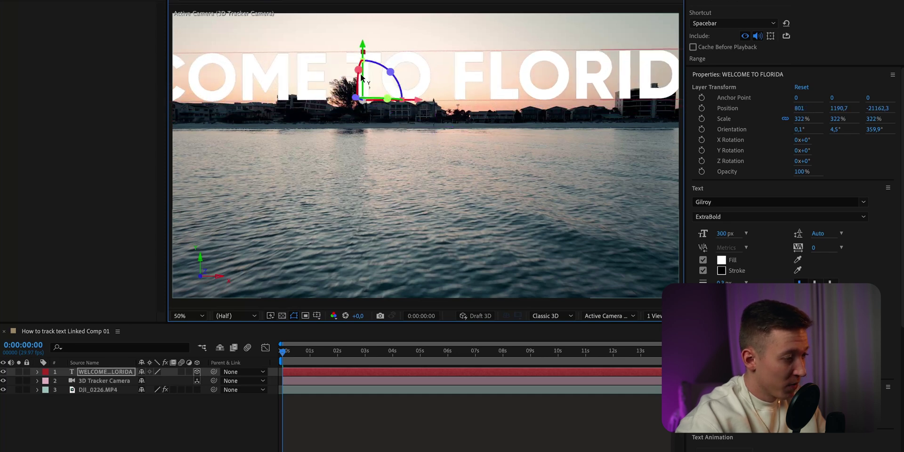
drag(363, 46, 362, 97)
drag(418, 146, 449, 145)
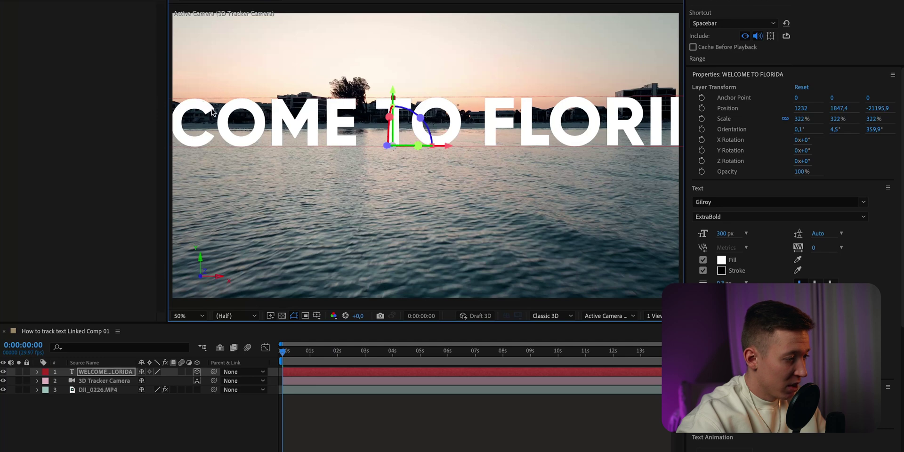
double_click(211, 111)
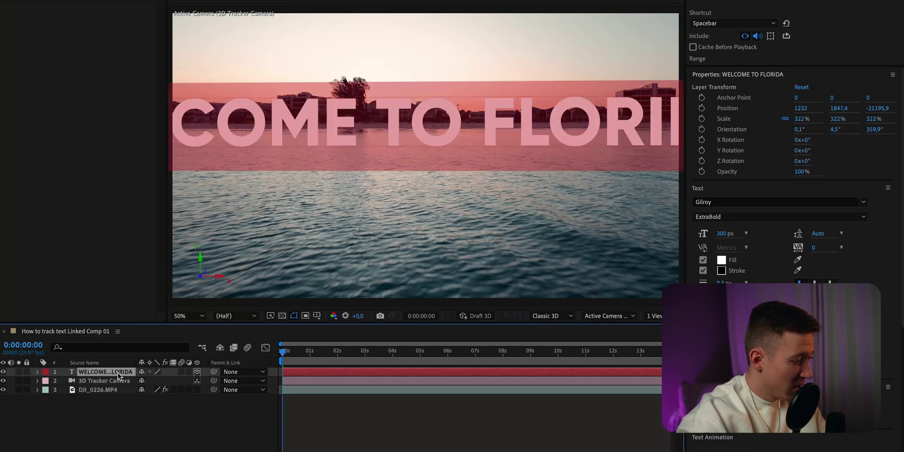
drag(799, 120, 749, 128)
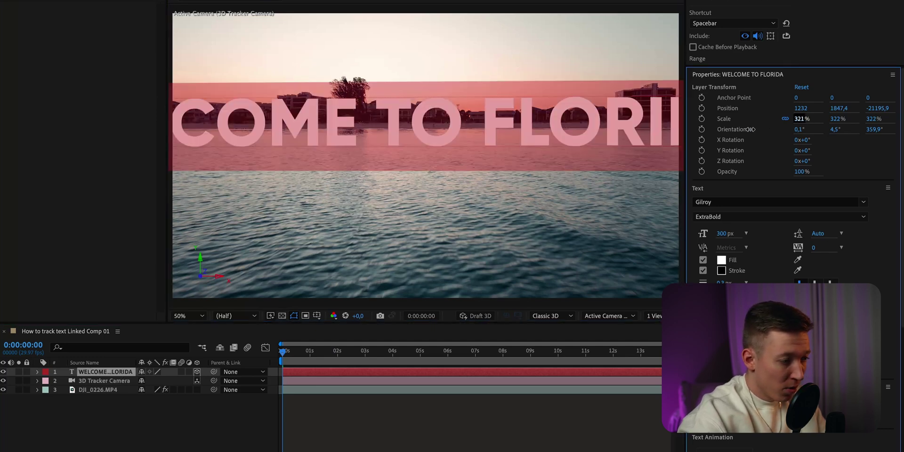
Scale the title to 173% and place it centred just above the shoreline.
click(115, 372)
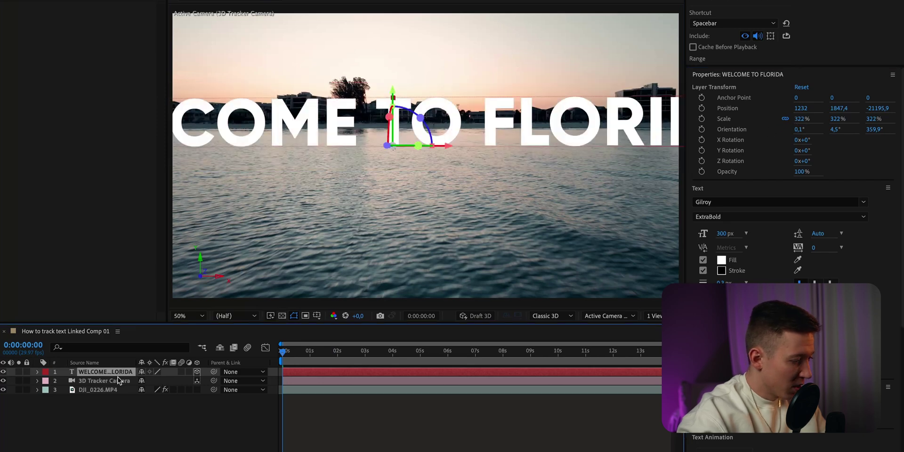
drag(802, 120, 766, 123)
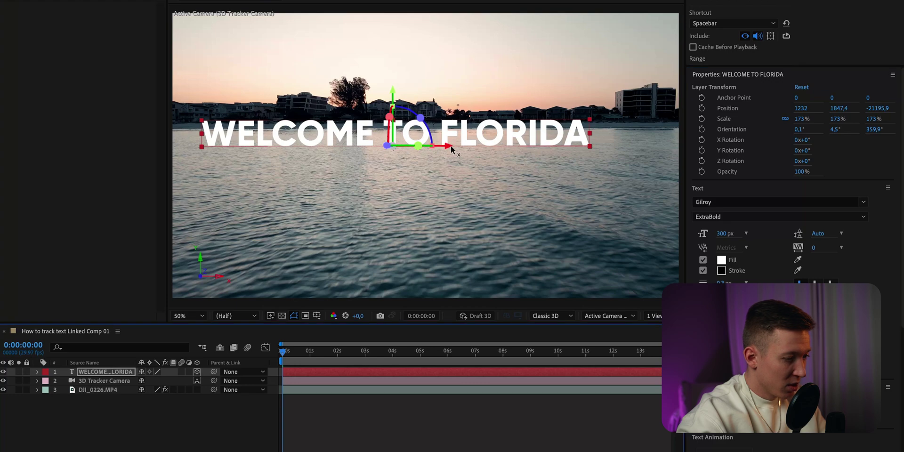
drag(449, 146, 500, 149)
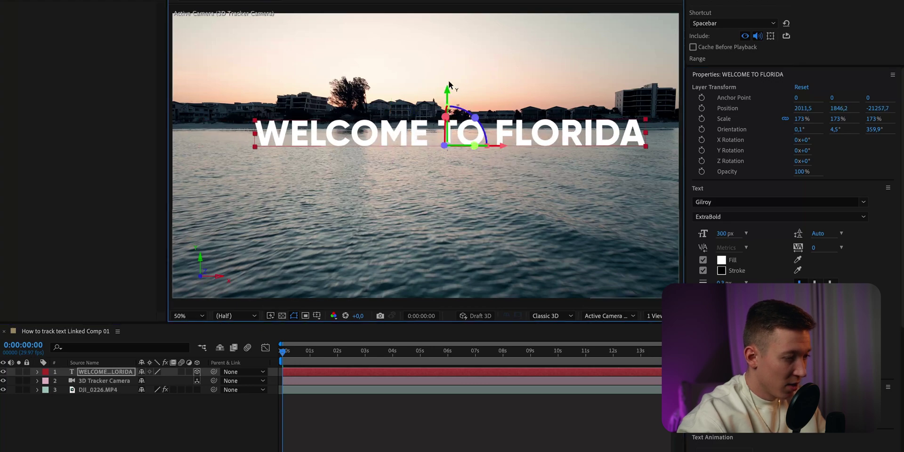
drag(449, 84, 449, 66)
Preview and scrub the footage to check the text stays tracked to the waterline.
click(284, 353)
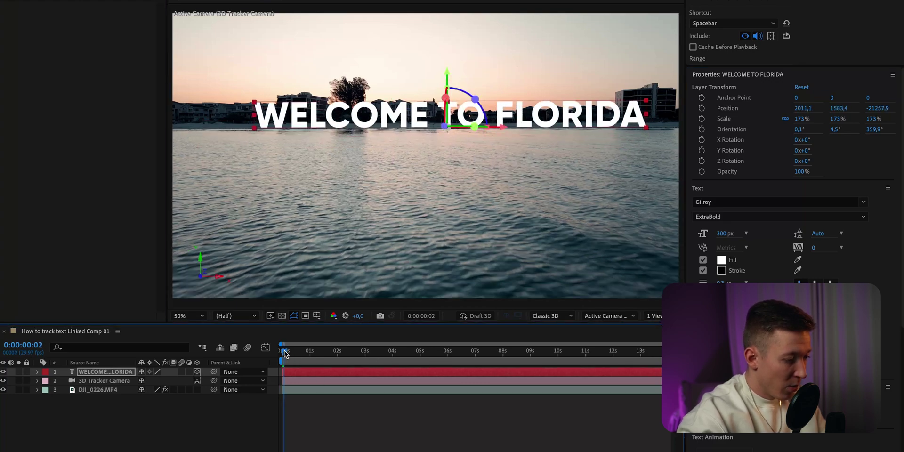
drag(285, 353, 272, 371)
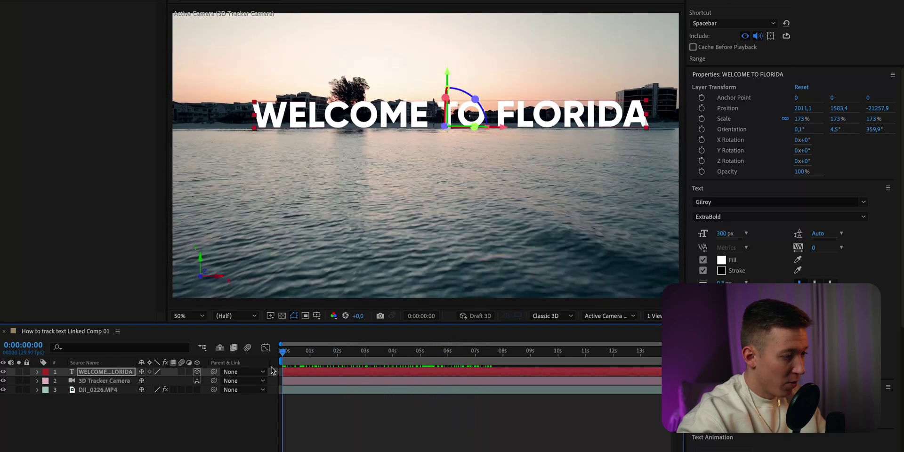
key(space)
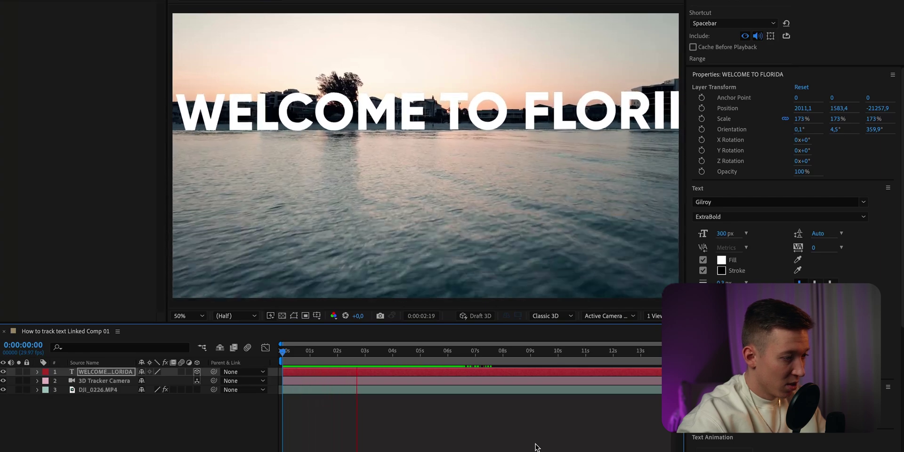
click(404, 356)
drag(404, 359, 347, 362)
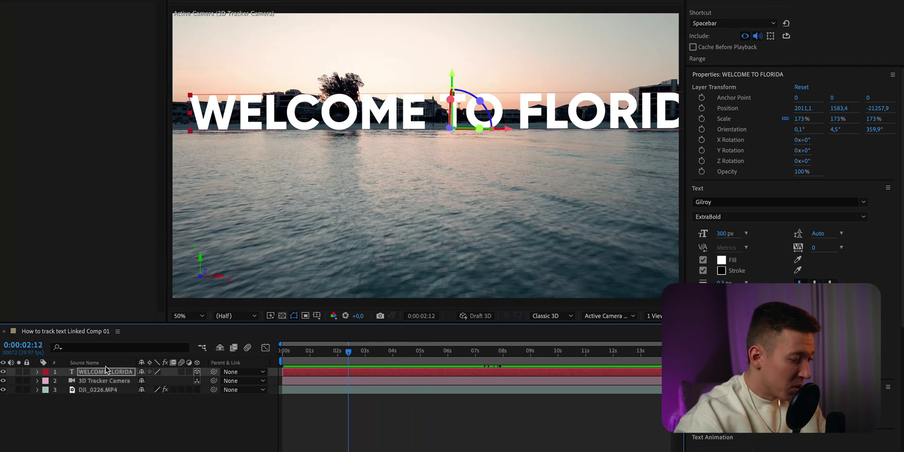
Delete the 3D Tracker Camera's Position and Orientation keyframes around the four-second glitch.
click(37, 381)
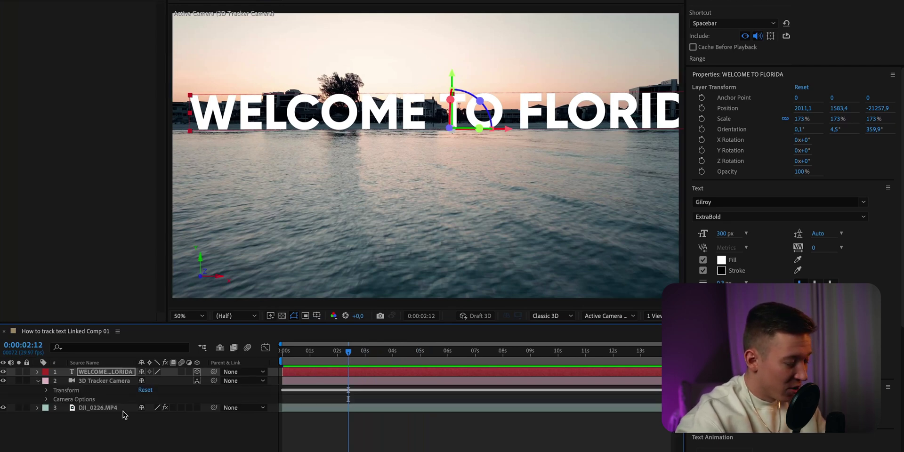
click(46, 390)
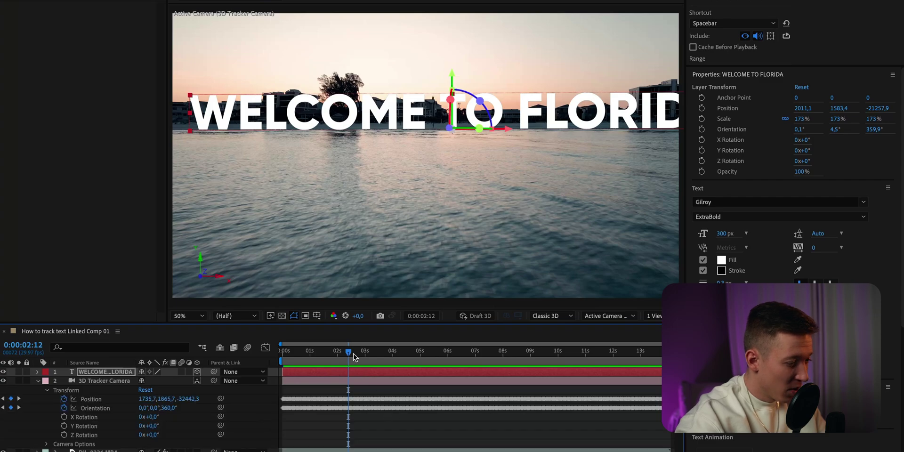
drag(354, 357, 408, 359)
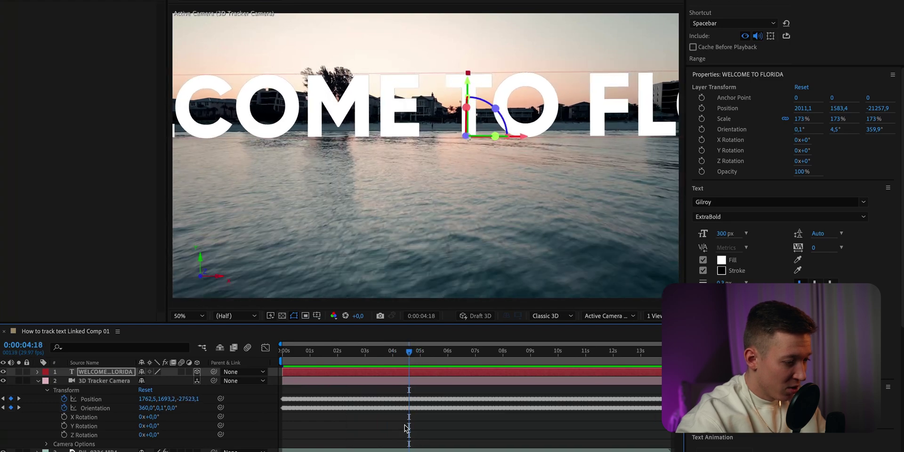
drag(407, 427, 437, 395)
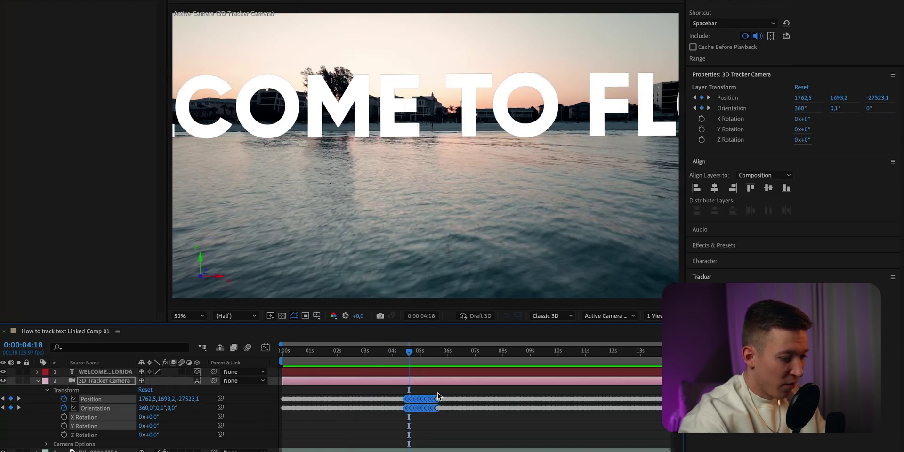
key(Delete)
Preview the repaired section and scrub through, returning to the first frame.
click(391, 350)
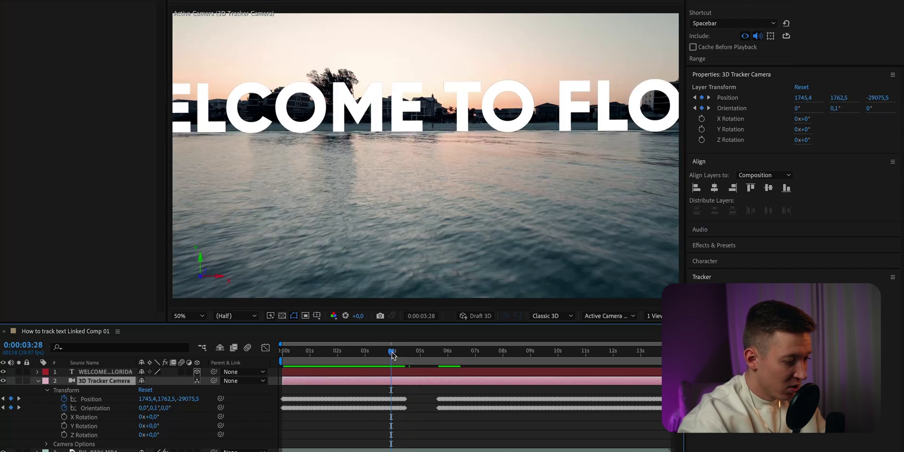
key(space)
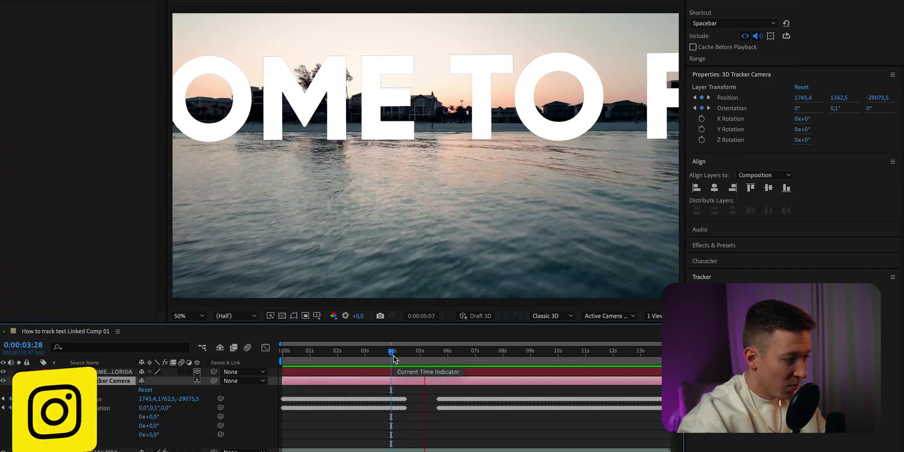
key(Home)
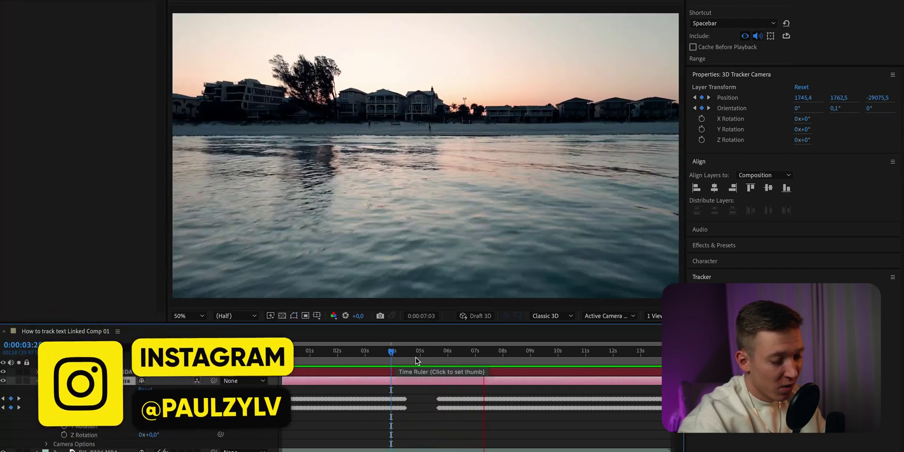
drag(296, 351, 317, 352)
key(Home)
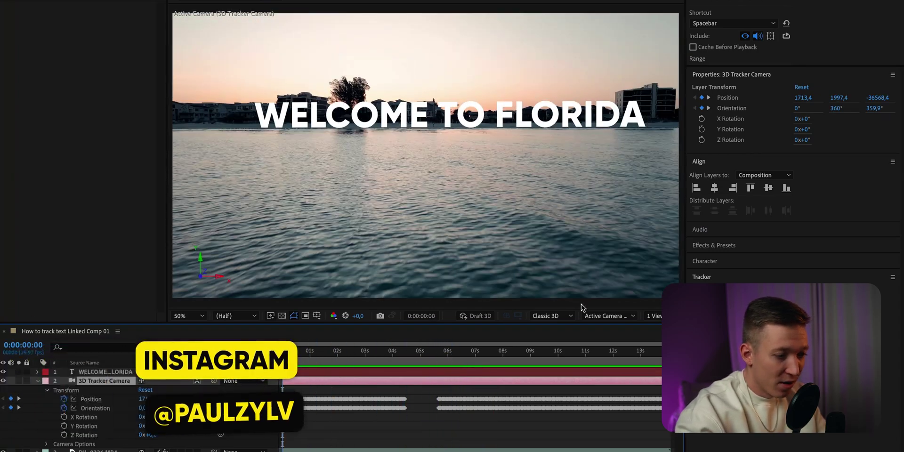
Search Effects & Presets for 'glow' and apply Glow to the WELCOME TO FLORIDA layer.
click(714, 246)
click(722, 258)
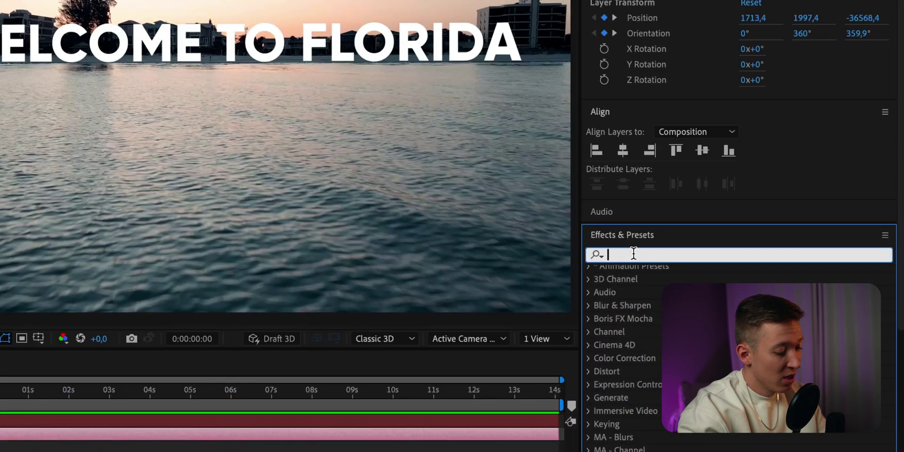
text(glow)
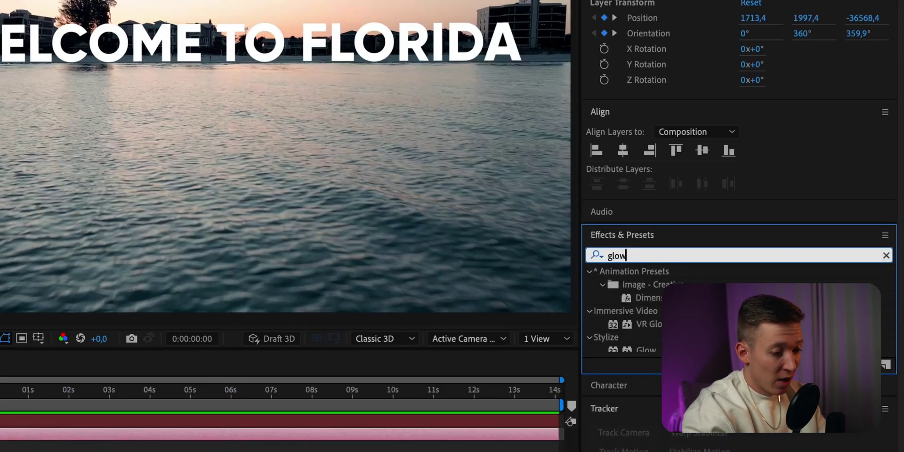
drag(645, 351, 0, 419)
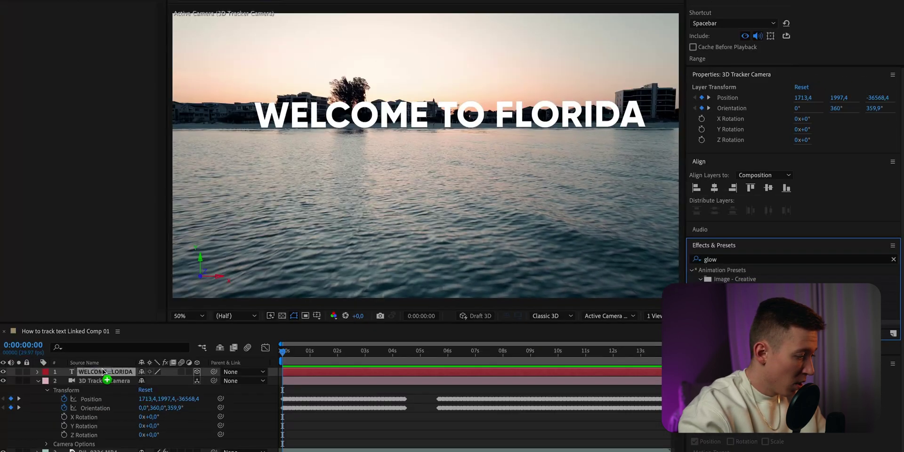
drag(103, 371, 104, 373)
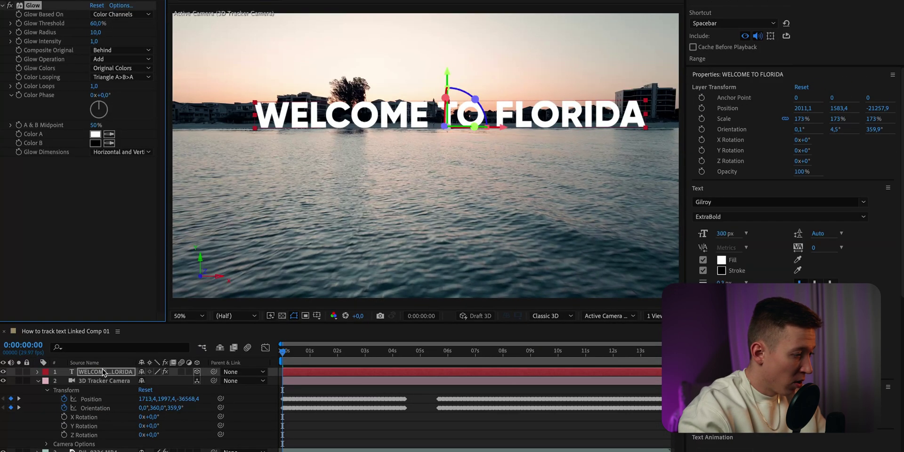
mouse_move(275, 365)
mouse_down()
mouse_move(424, 368)
mouse_move(263, 368)
mouse_up()
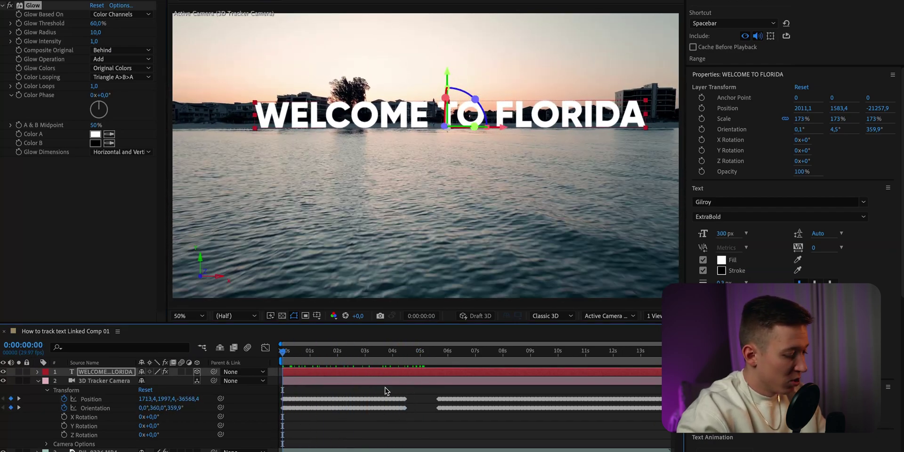